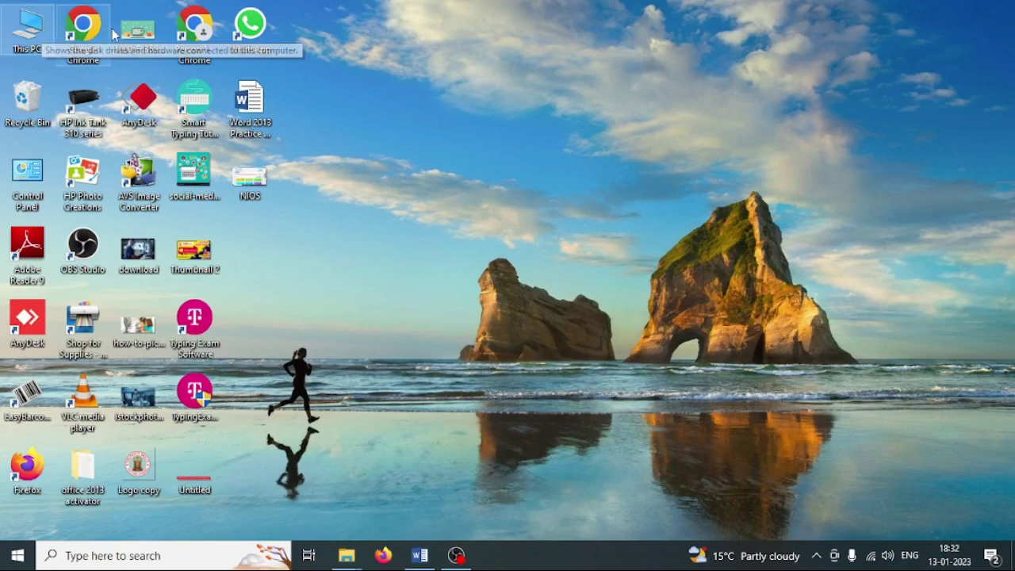
- Open This PC and view the contents of the New Volume (D:) drive, returning to the drive overview
{"action": "double_click", "coordinate": [30, 41]}
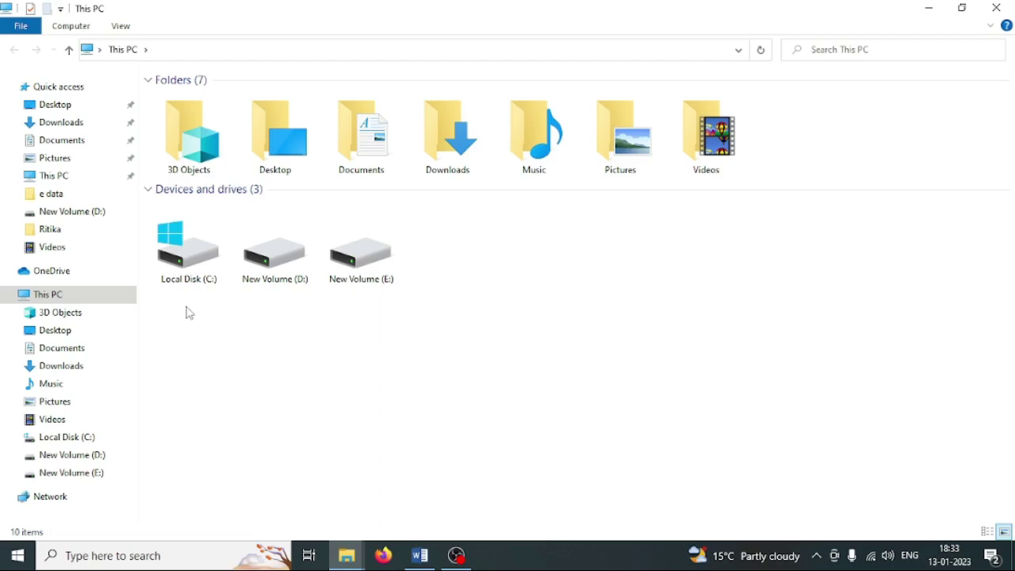
{"action": "double_click", "coordinate": [272, 265]}
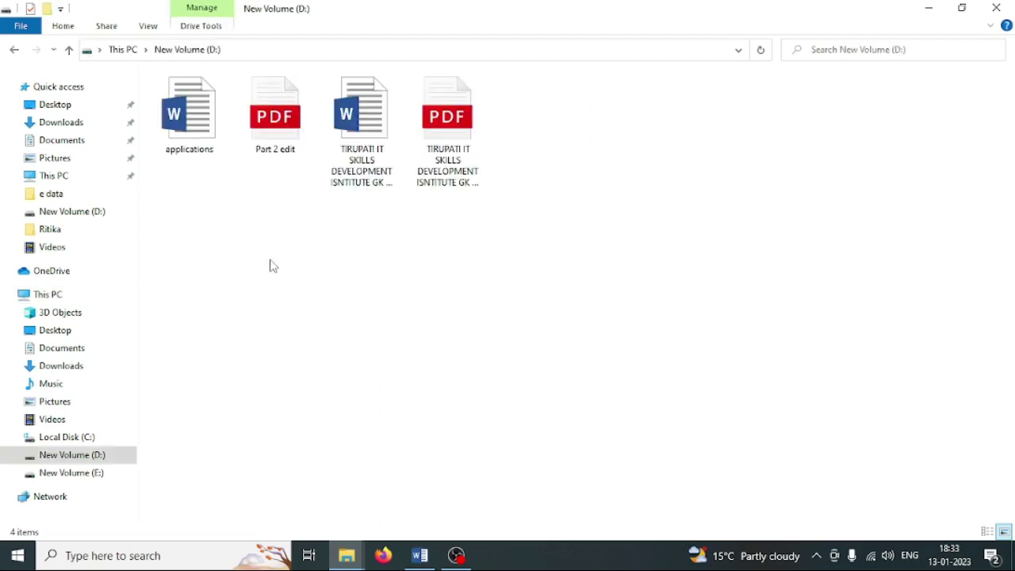
{"action": "key", "text": "alt+Left"}
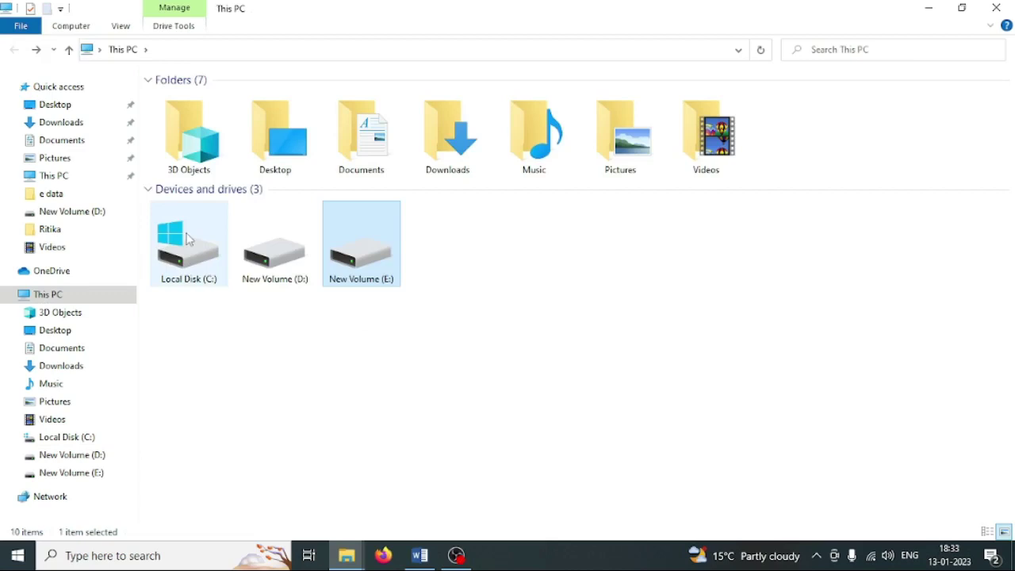
{"action": "mouse_move", "coordinate": [189, 240]}
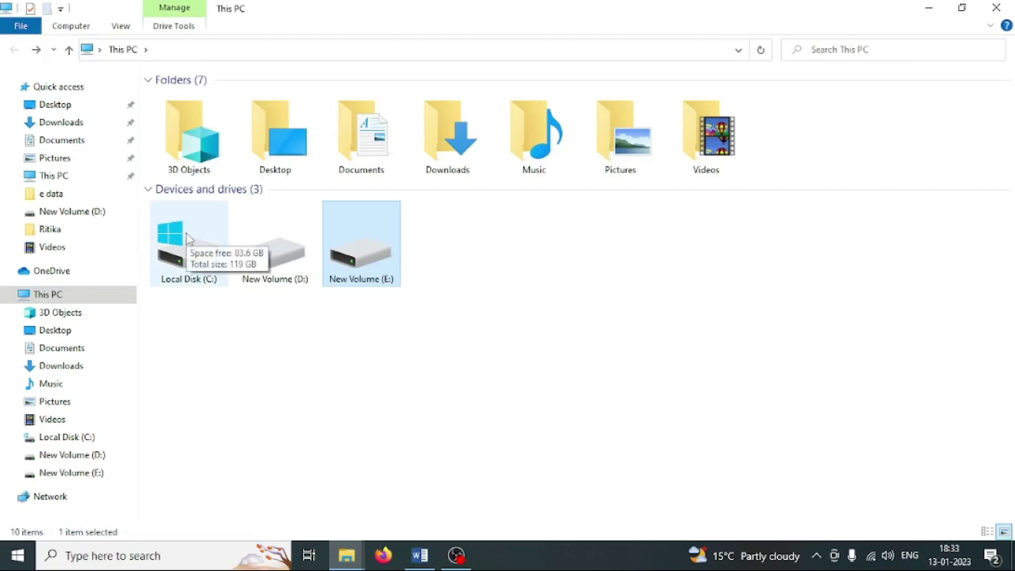
{"action": "double_click", "coordinate": [281, 250]}
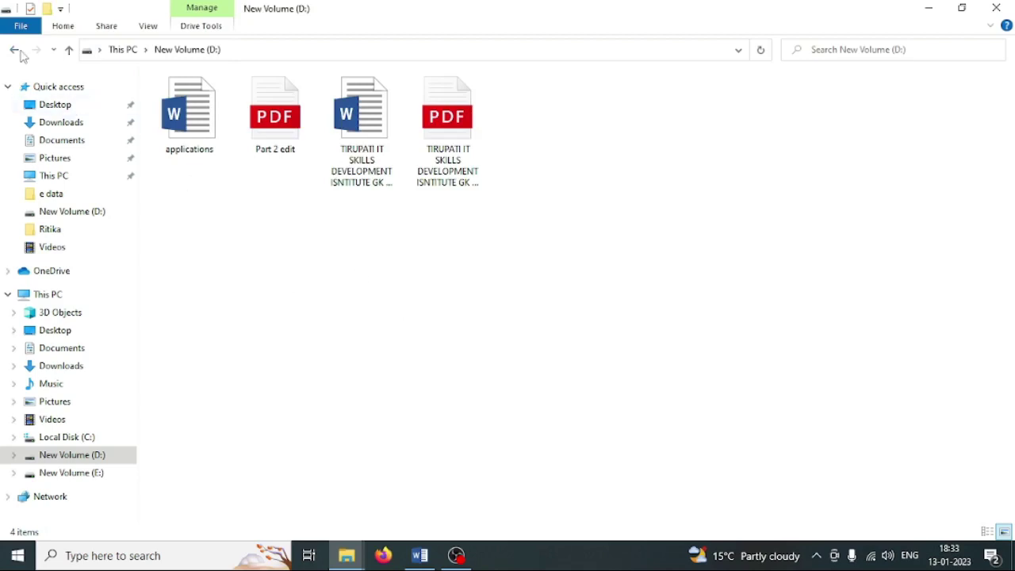
{"action": "left_click", "coordinate": [15, 51]}
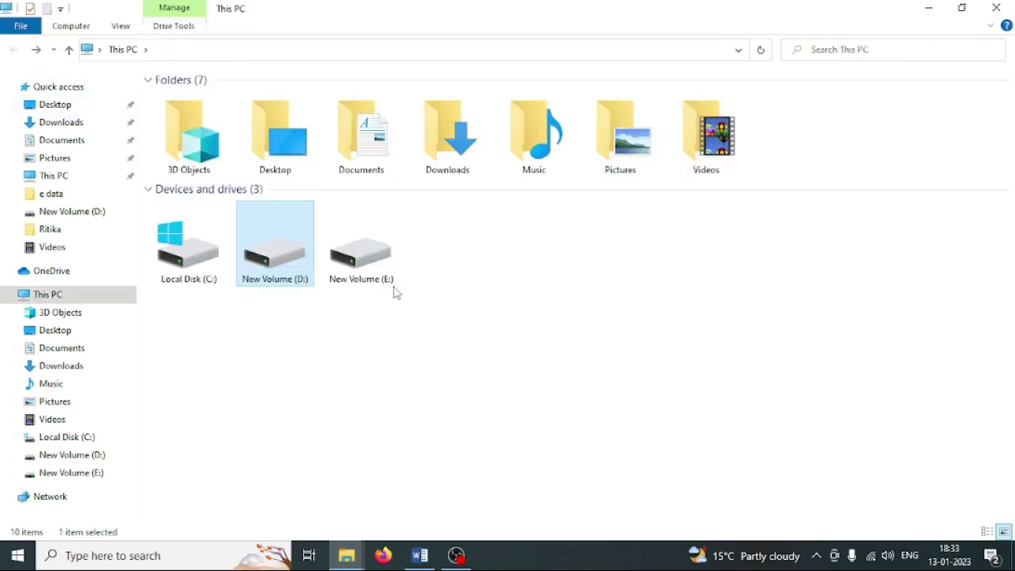
- View the contents of the New Volume (E:) drive and return to This PC with nothing selected
{"action": "left_click", "coordinate": [378, 268]}
{"action": "double_click", "coordinate": [378, 267]}
{"action": "left_click", "coordinate": [15, 50]}
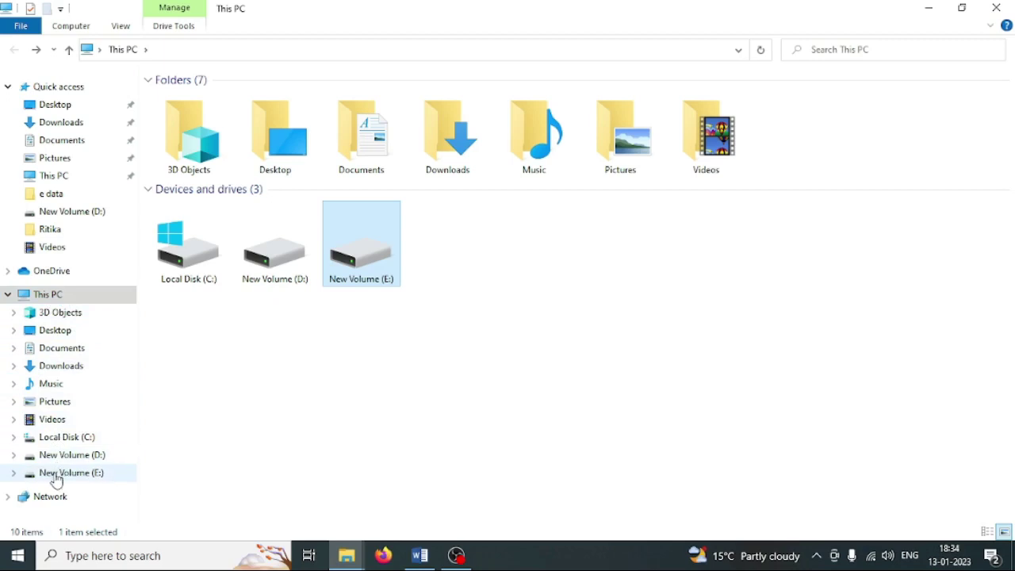
{"action": "left_click", "coordinate": [331, 389]}
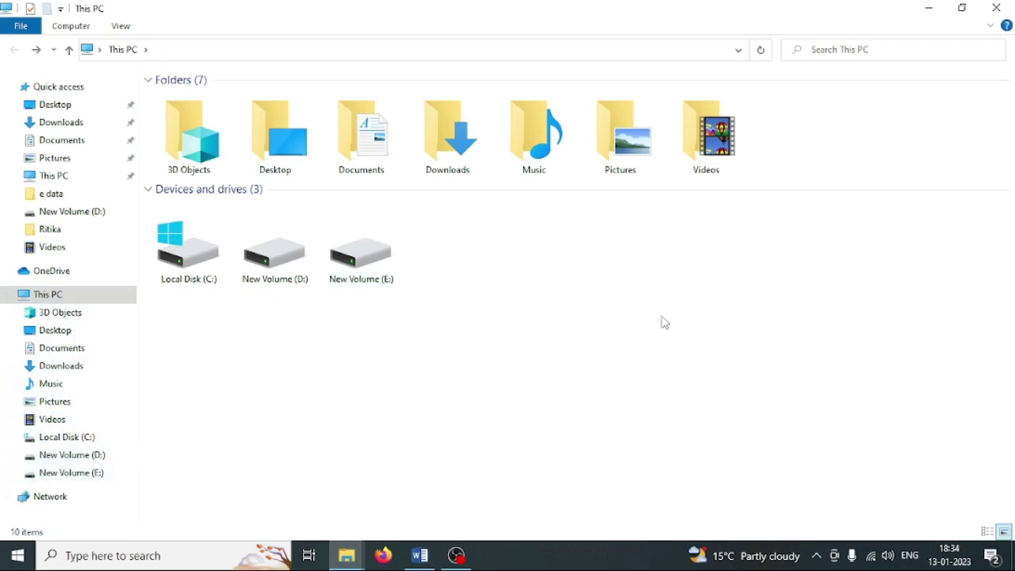
- Open Windows Settings from This PC to view its categories, and close it again
{"action": "right_click", "coordinate": [777, 242]}
{"action": "left_click", "coordinate": [714, 265]}
{"action": "left_click", "coordinate": [71, 26]}
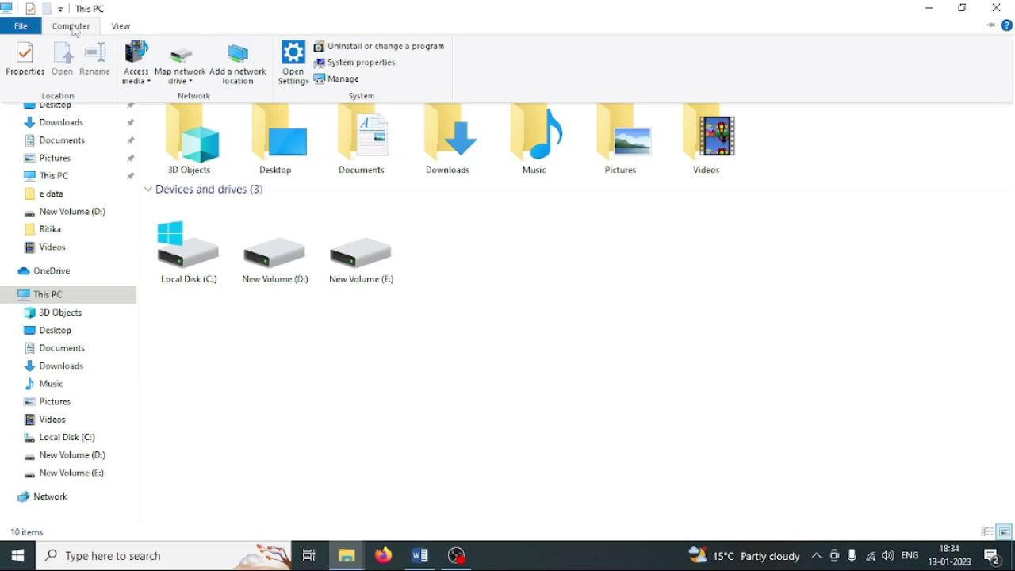
{"action": "left_click", "coordinate": [290, 59]}
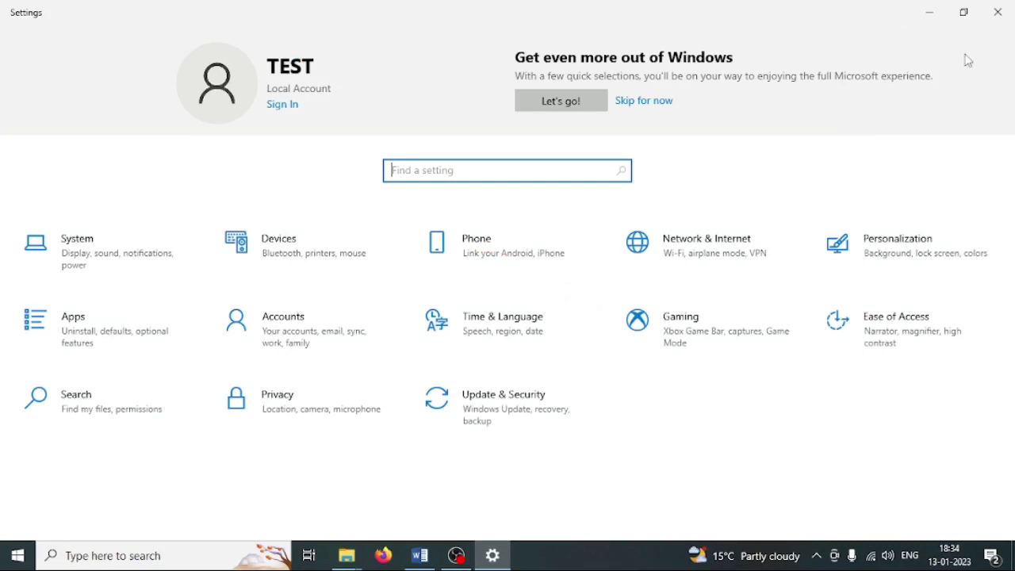
{"action": "left_click", "coordinate": [1006, 20]}
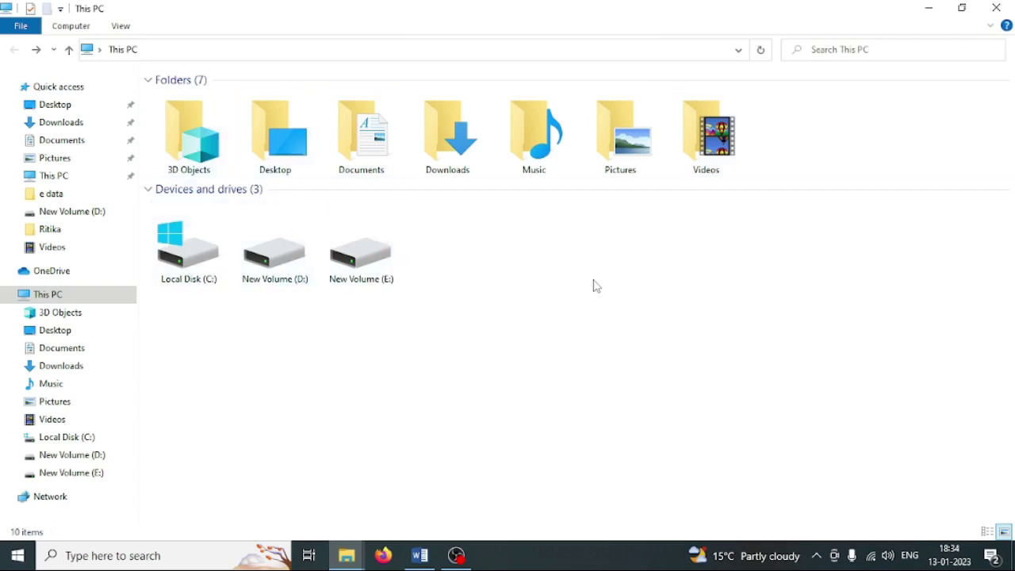
- View the computer's basic system information through the properties of This PC, and close it again
{"action": "right_click", "coordinate": [647, 258]}
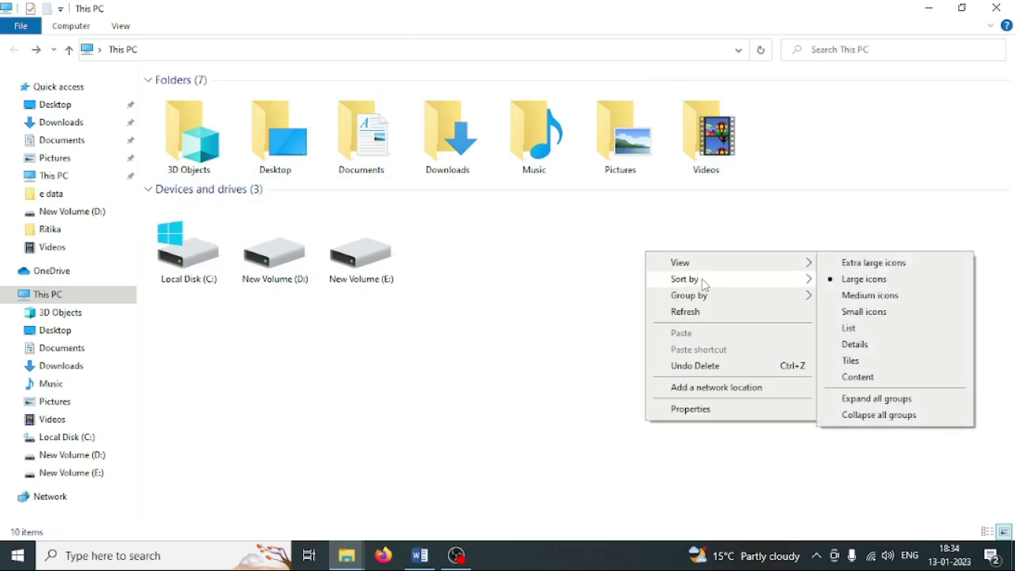
{"action": "mouse_move", "coordinate": [710, 298]}
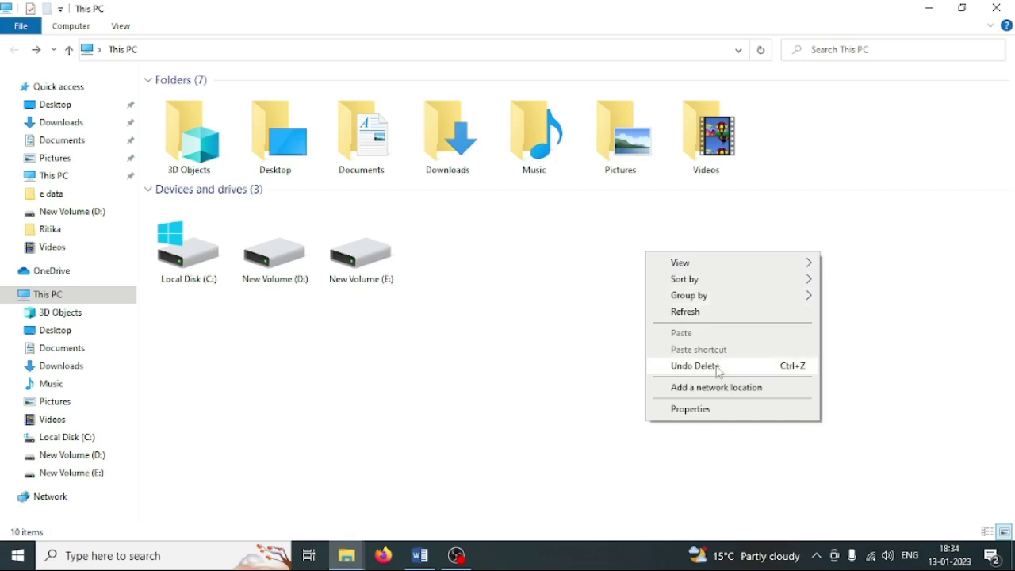
{"action": "left_click", "coordinate": [729, 413]}
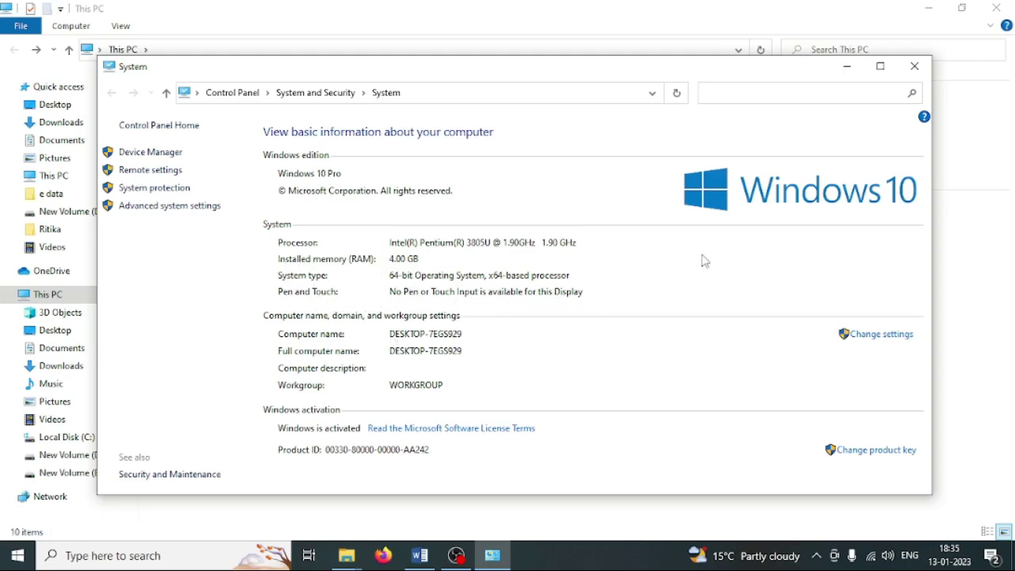
{"action": "left_click", "coordinate": [914, 70]}
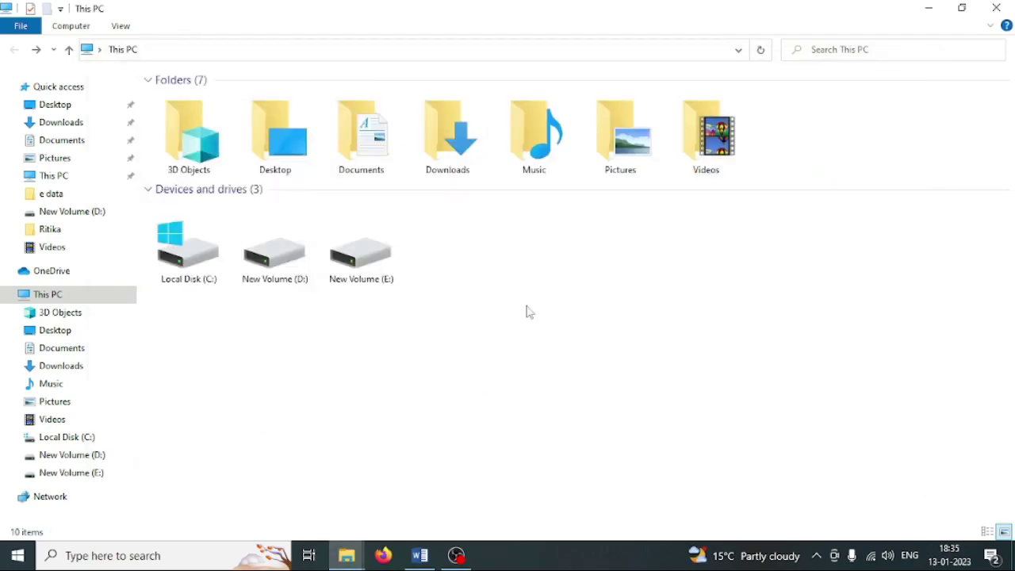
- Display the folders and drives in This PC as extra large icons
{"action": "right_click", "coordinate": [645, 257]}
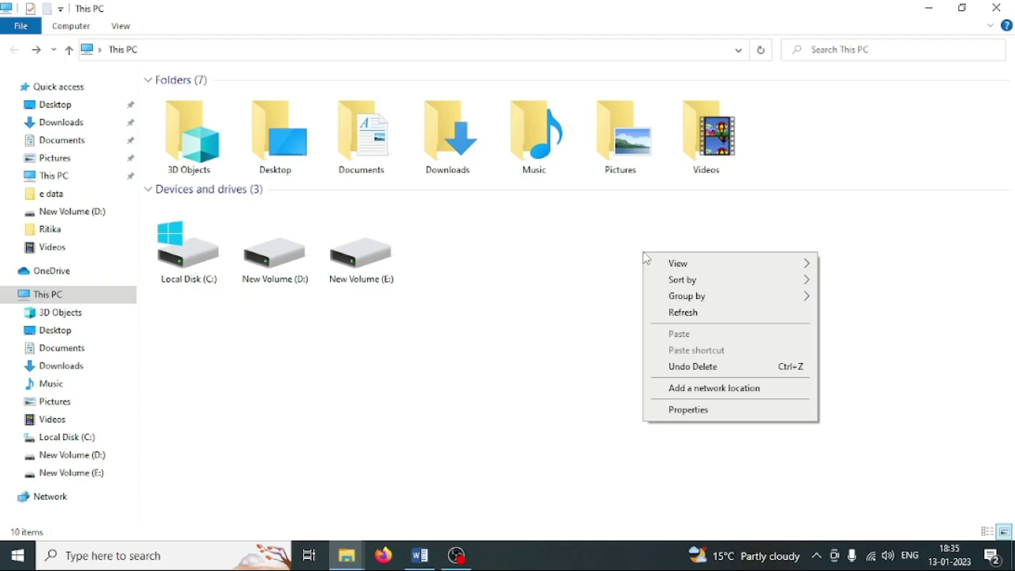
{"action": "mouse_move", "coordinate": [648, 262]}
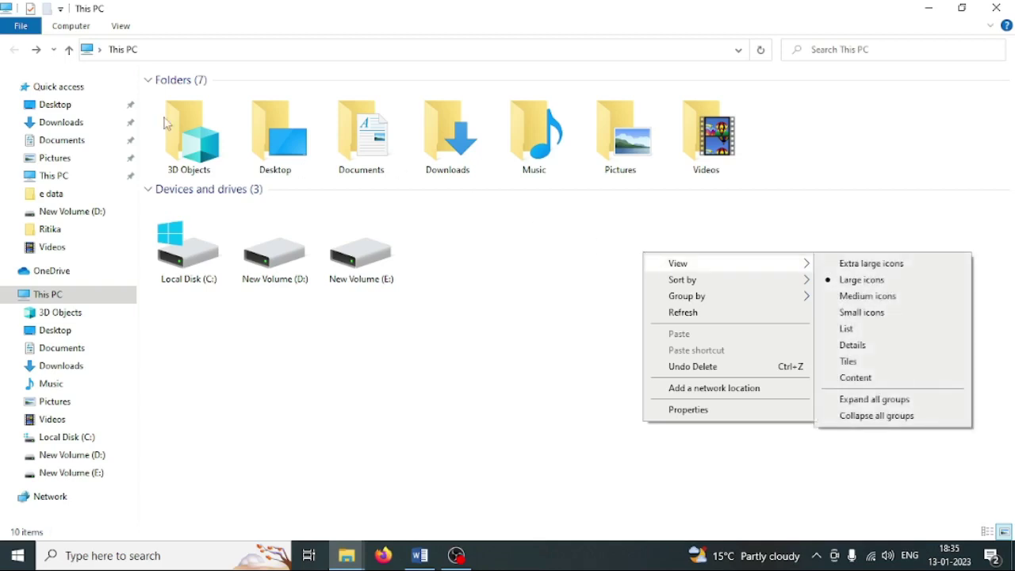
{"action": "left_click", "coordinate": [520, 343]}
{"action": "right_click", "coordinate": [582, 253]}
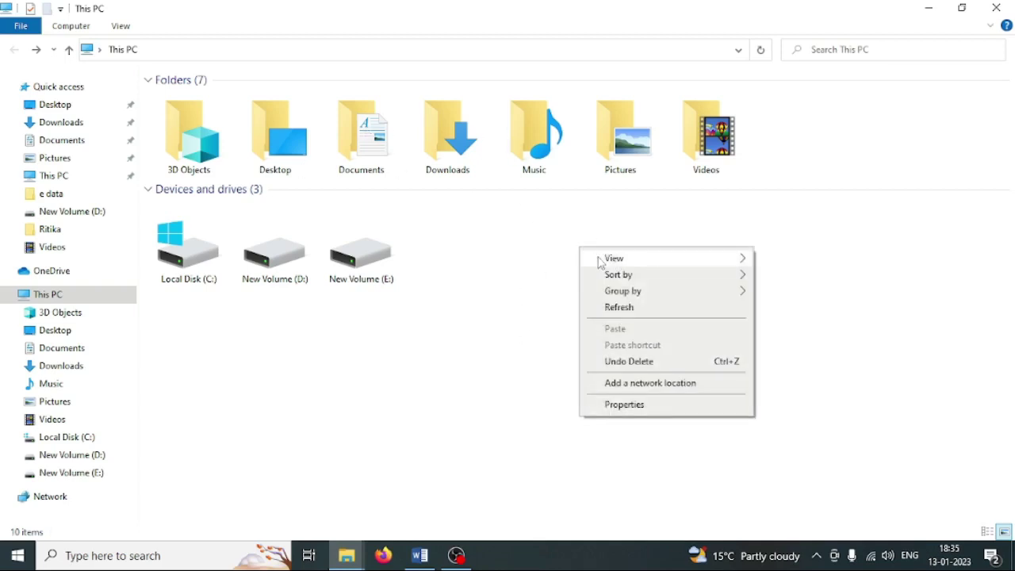
{"action": "mouse_move", "coordinate": [598, 259]}
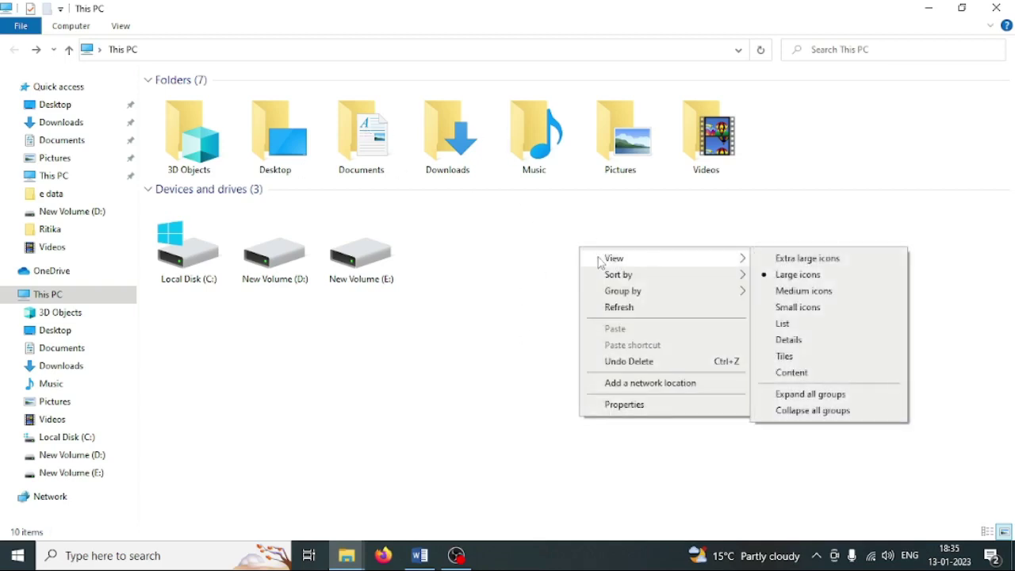
{"action": "left_click", "coordinate": [838, 265]}
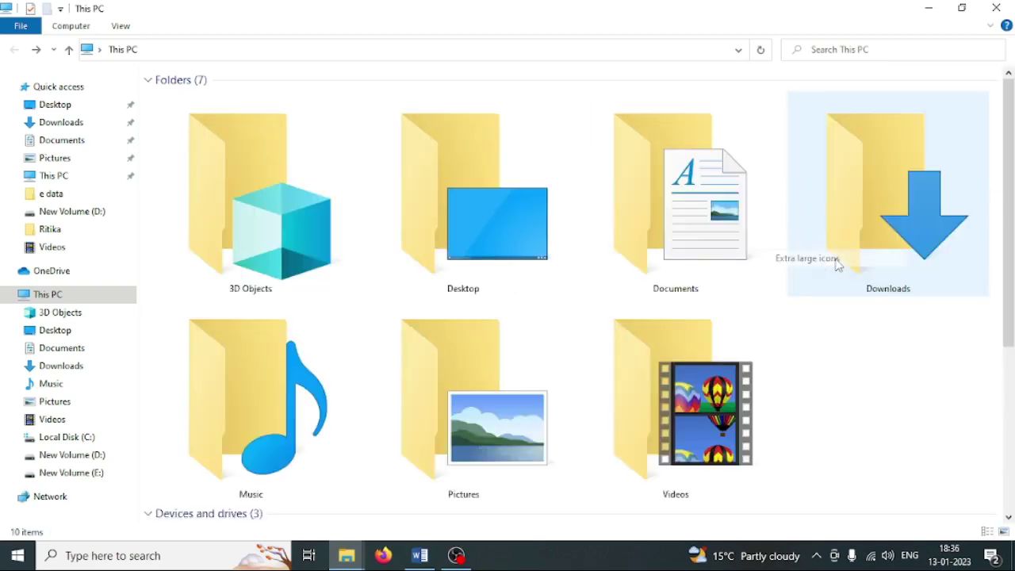
- Display the items in This PC as large icons, and after that as medium icons
{"action": "right_click", "coordinate": [810, 333]}
{"action": "mouse_move", "coordinate": [844, 339]}
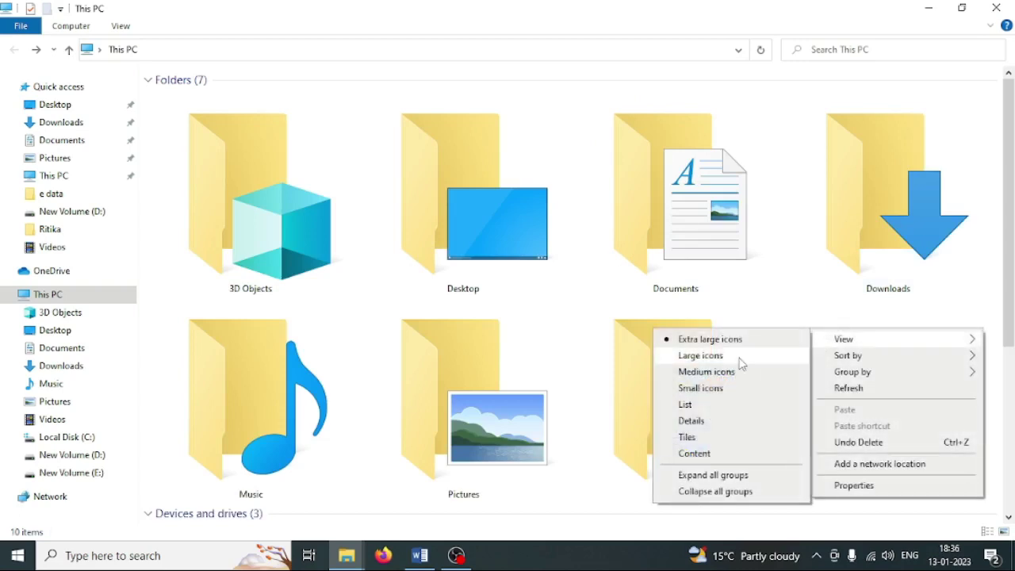
{"action": "left_click", "coordinate": [741, 359]}
{"action": "right_click", "coordinate": [699, 280]}
{"action": "mouse_move", "coordinate": [726, 294]}
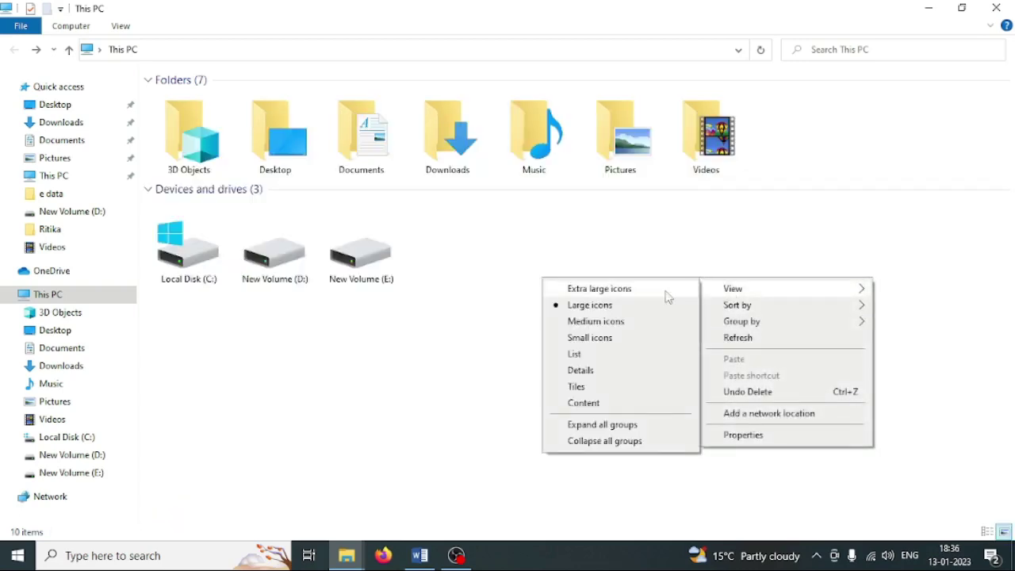
{"action": "left_click", "coordinate": [609, 325]}
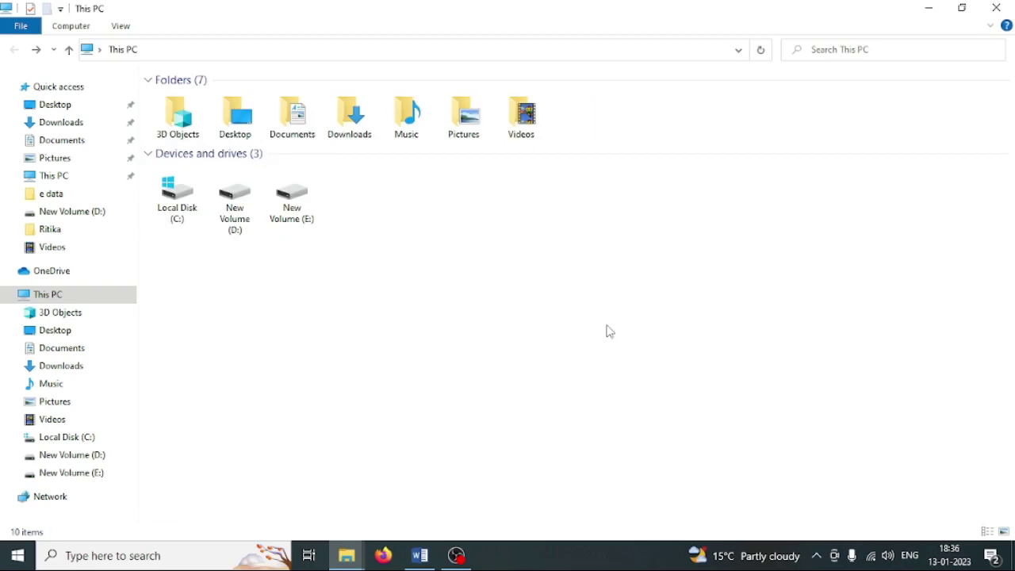
- Display the items in This PC as small icons, and after that as a list
{"action": "right_click", "coordinate": [587, 255]}
{"action": "mouse_move", "coordinate": [611, 265]}
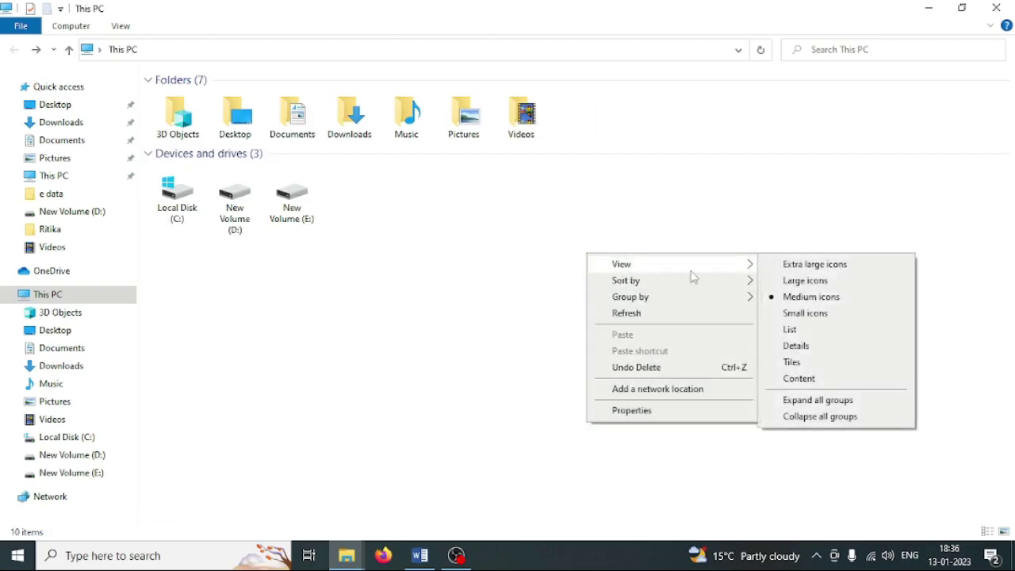
{"action": "left_click", "coordinate": [822, 315]}
{"action": "right_click", "coordinate": [413, 270]}
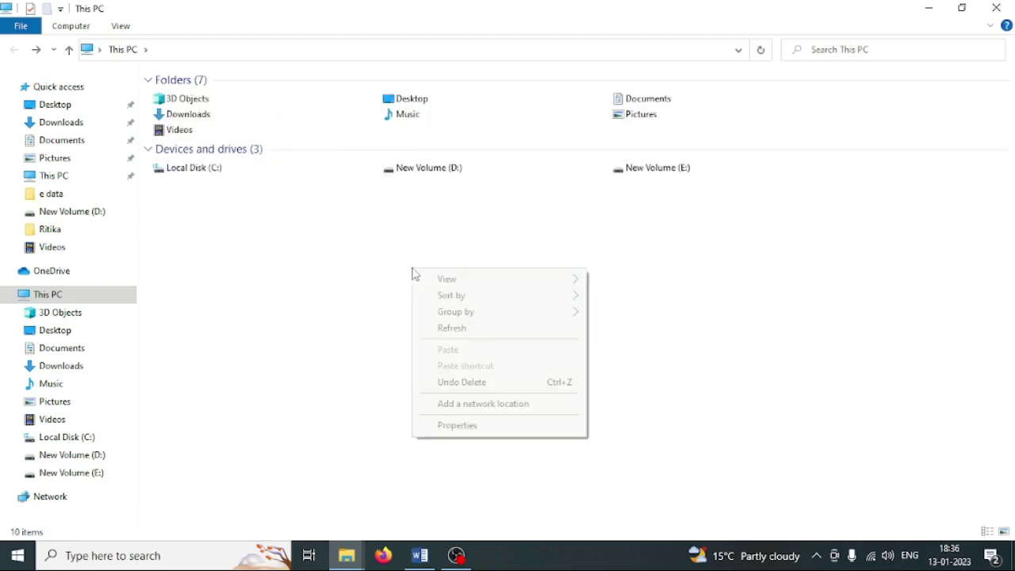
{"action": "mouse_move", "coordinate": [432, 279]}
{"action": "left_click", "coordinate": [615, 344]}
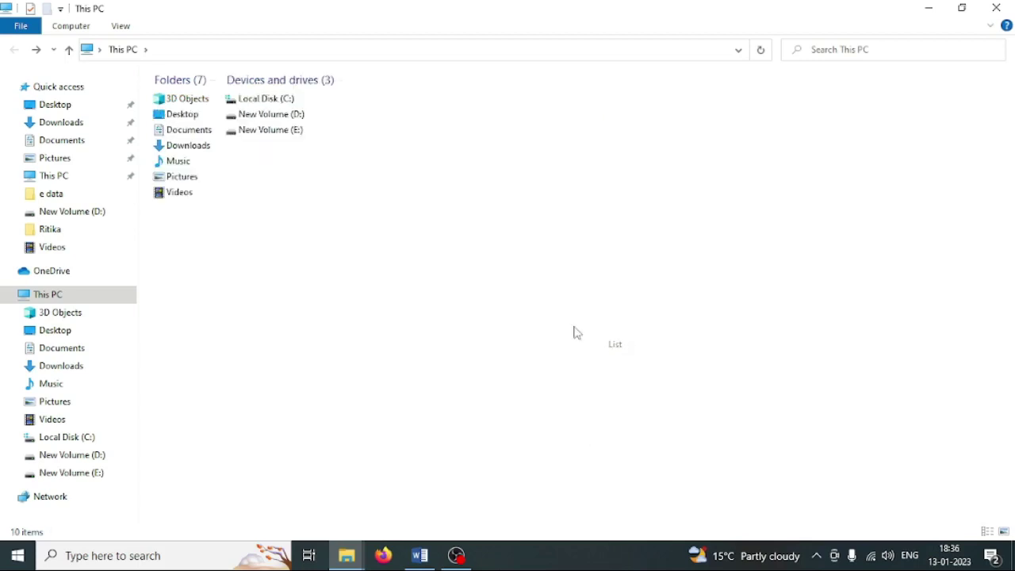
- Change the layout of This PC to Details, and after that to Tiles
{"action": "right_click", "coordinate": [402, 279]}
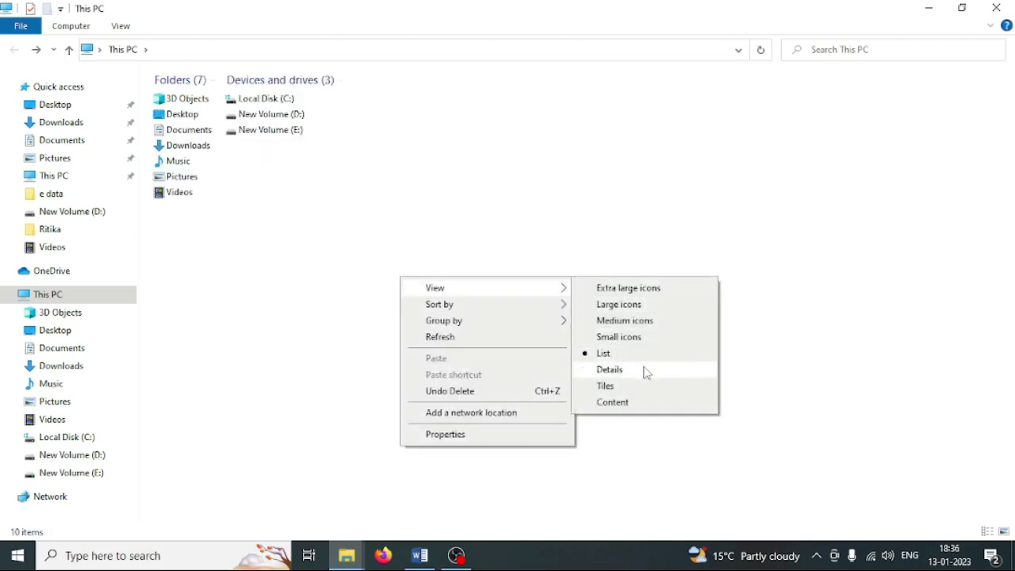
{"action": "left_click", "coordinate": [645, 370]}
{"action": "right_click", "coordinate": [457, 366]}
{"action": "mouse_move", "coordinate": [493, 372]}
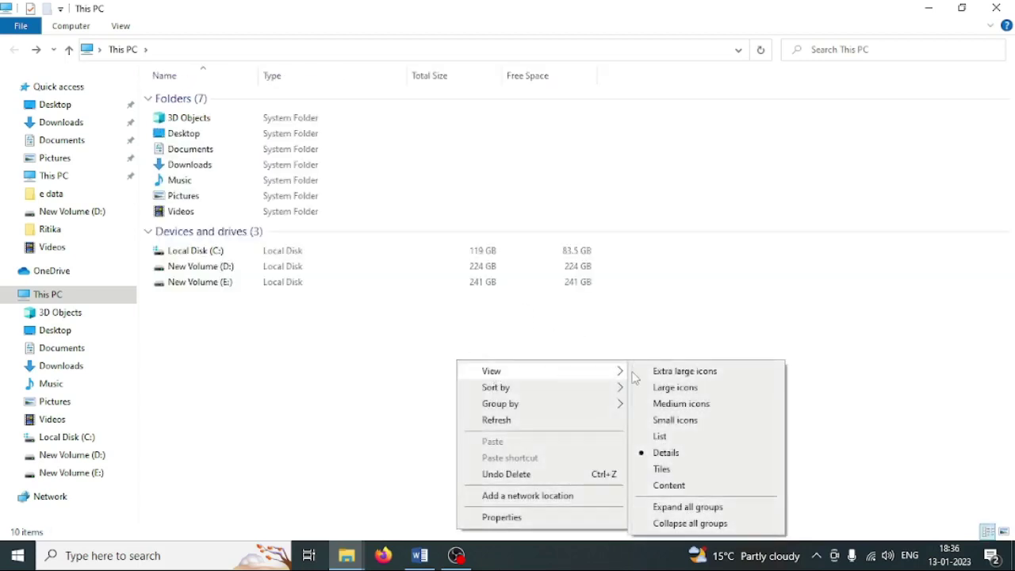
{"action": "left_click", "coordinate": [675, 474]}
- Change the layout of This PC to Content, and finally return it to Large icons
{"action": "right_click", "coordinate": [424, 316]}
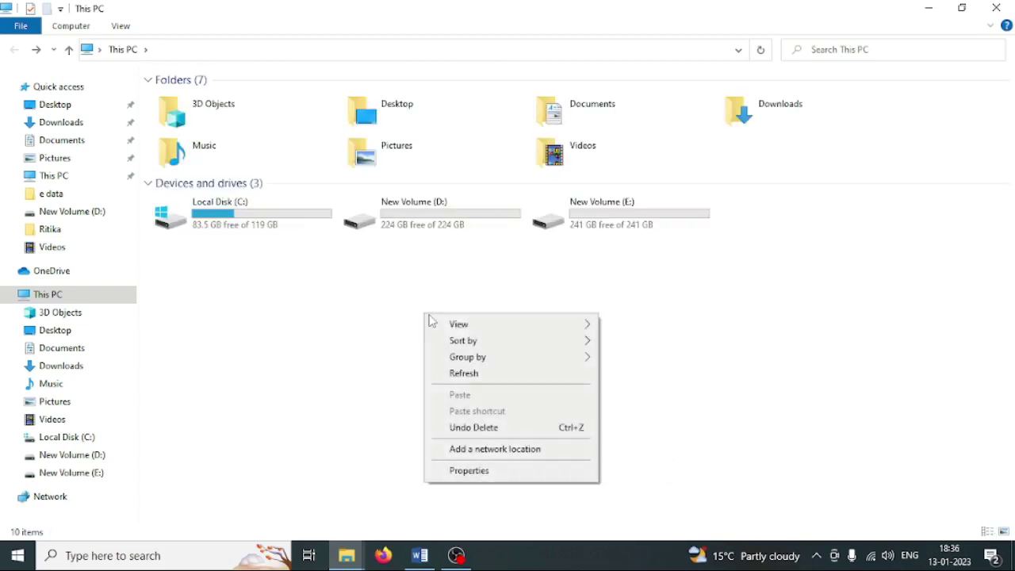
{"action": "mouse_move", "coordinate": [537, 326]}
{"action": "left_click", "coordinate": [652, 438]}
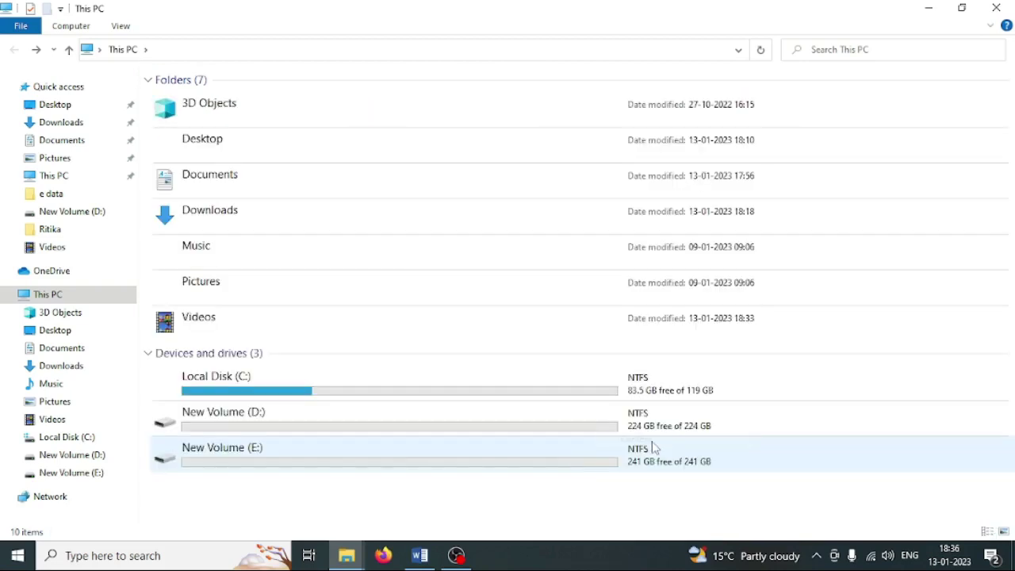
{"action": "right_click", "coordinate": [535, 495]}
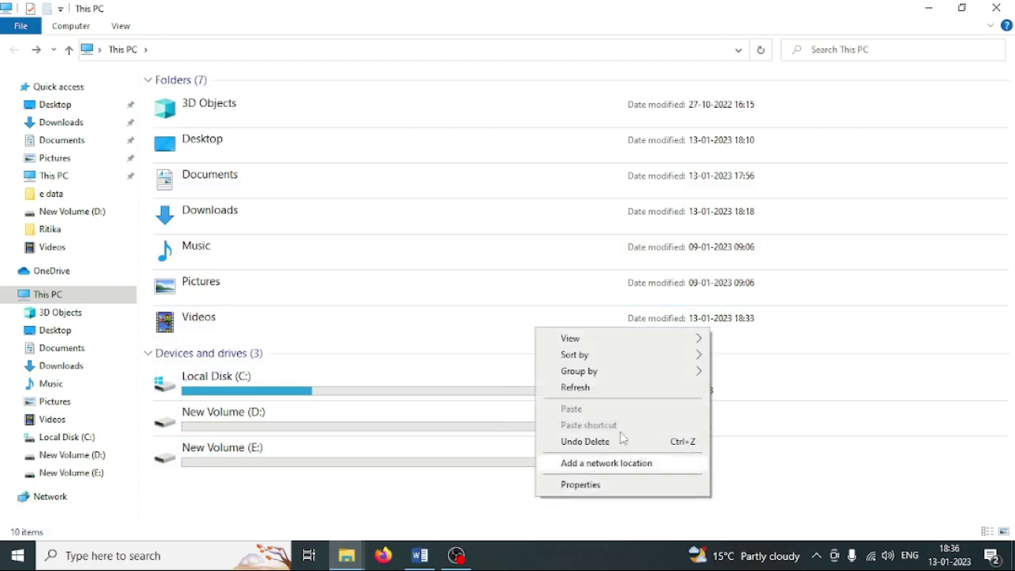
{"action": "mouse_move", "coordinate": [616, 343]}
{"action": "left_click", "coordinate": [773, 361]}
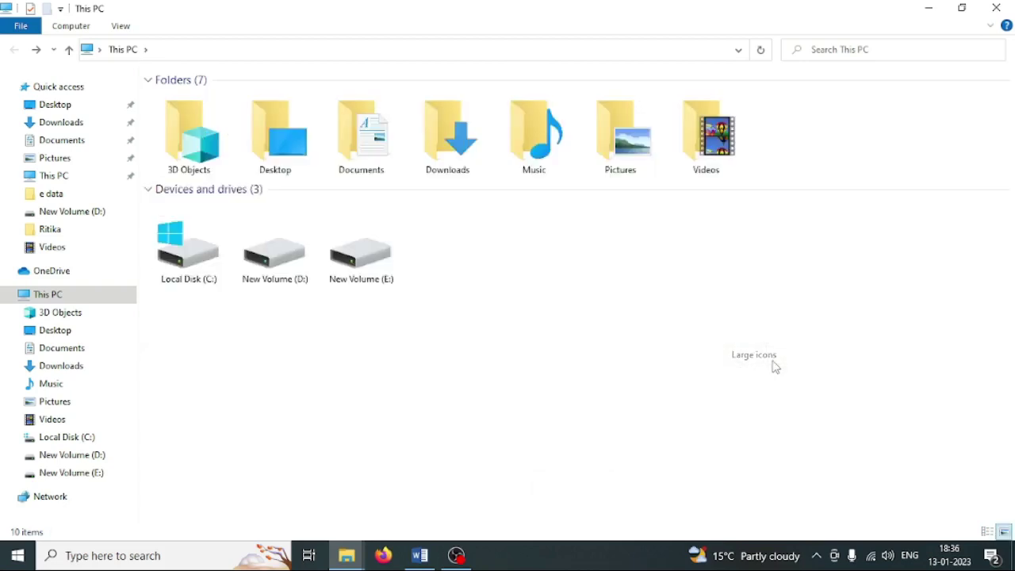
- Sort the items in This PC by type, and after that by total size
{"action": "right_click", "coordinate": [437, 297]}
{"action": "mouse_move", "coordinate": [479, 325]}
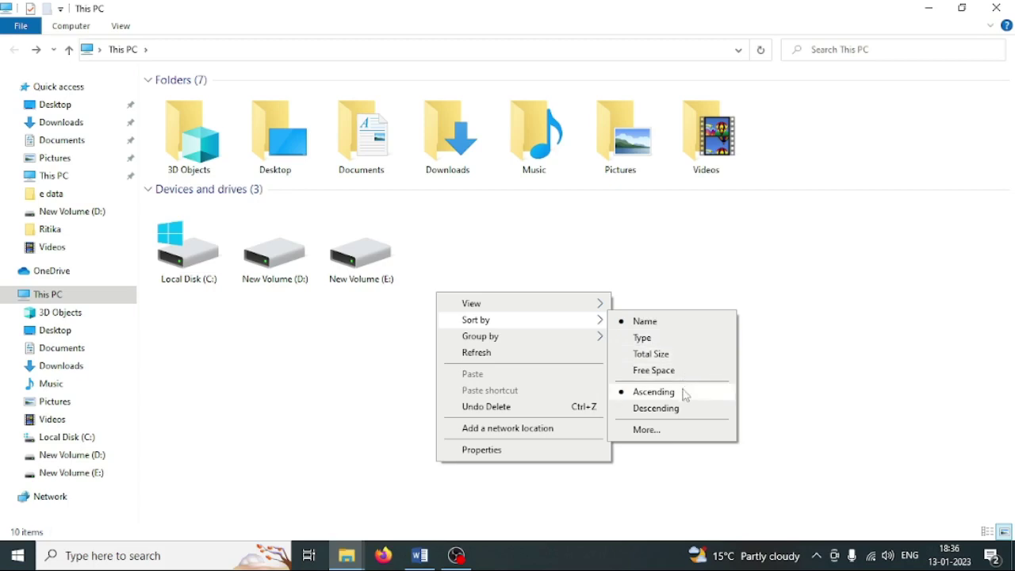
{"action": "left_click", "coordinate": [674, 341]}
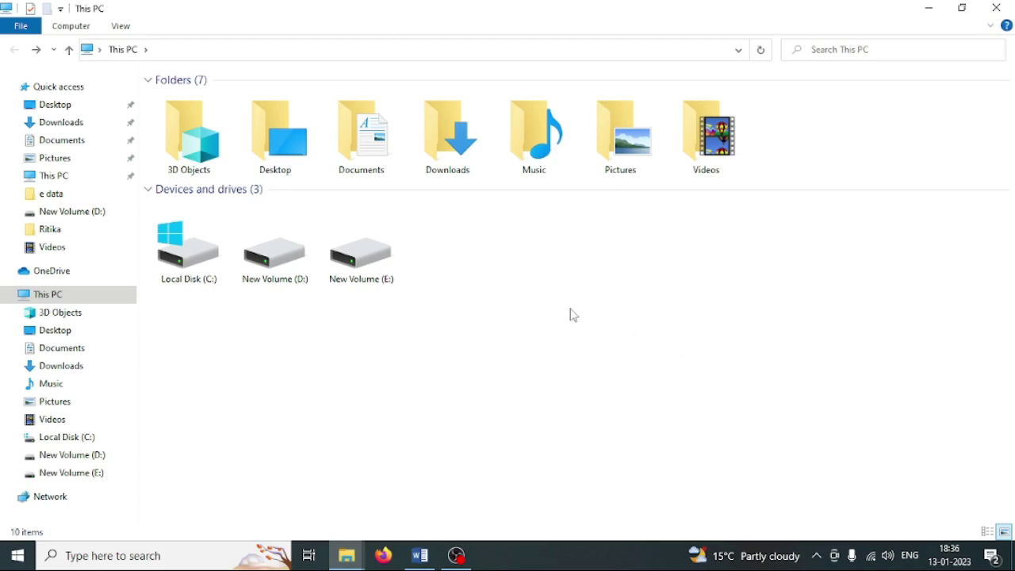
{"action": "right_click", "coordinate": [547, 281]}
{"action": "mouse_move", "coordinate": [587, 306]}
{"action": "left_click", "coordinate": [748, 341]}
- Sort the items in This PC by free space
{"action": "right_click", "coordinate": [490, 297]}
{"action": "mouse_move", "coordinate": [532, 332]}
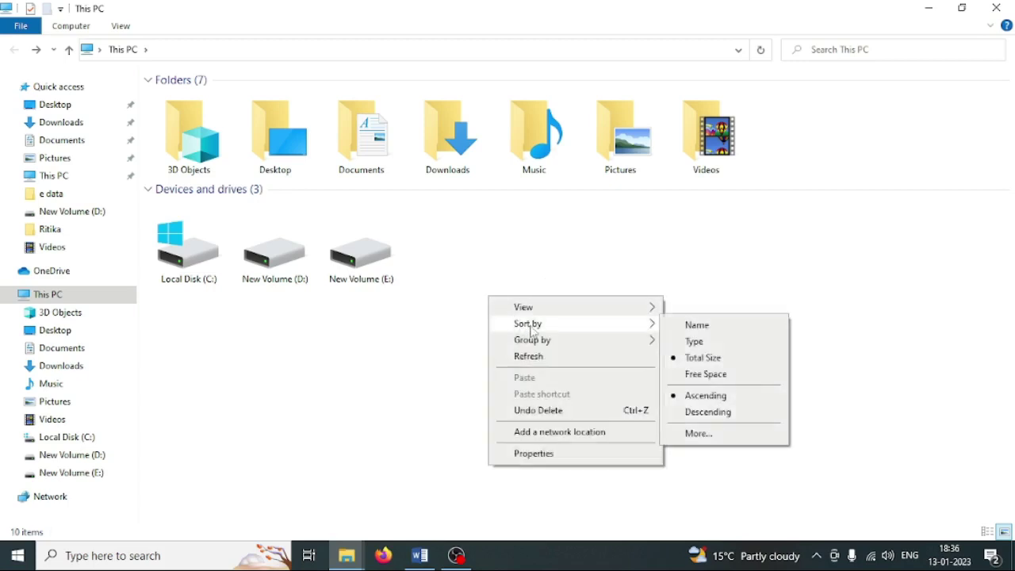
{"action": "left_click", "coordinate": [674, 374]}
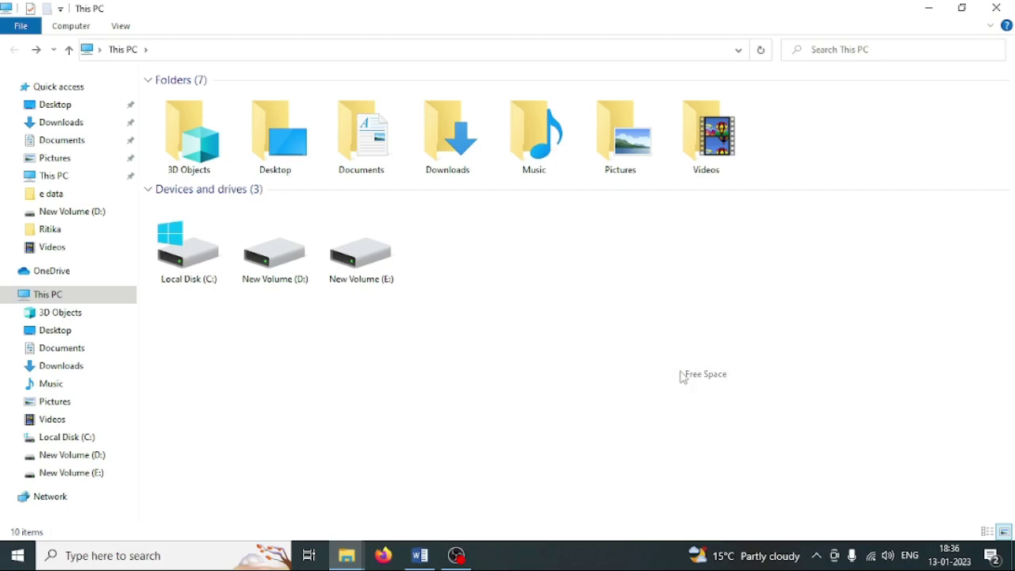
- Show the available grouping options for the items in This PC, and dismiss them without choosing one
{"action": "right_click", "coordinate": [507, 290]}
{"action": "mouse_move", "coordinate": [558, 334]}
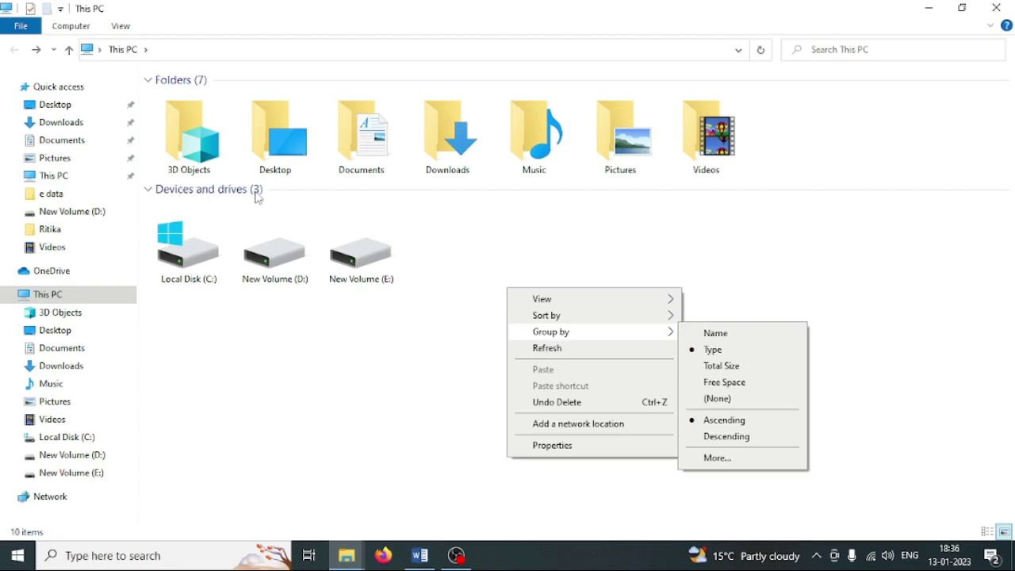
{"action": "left_click", "coordinate": [406, 394]}
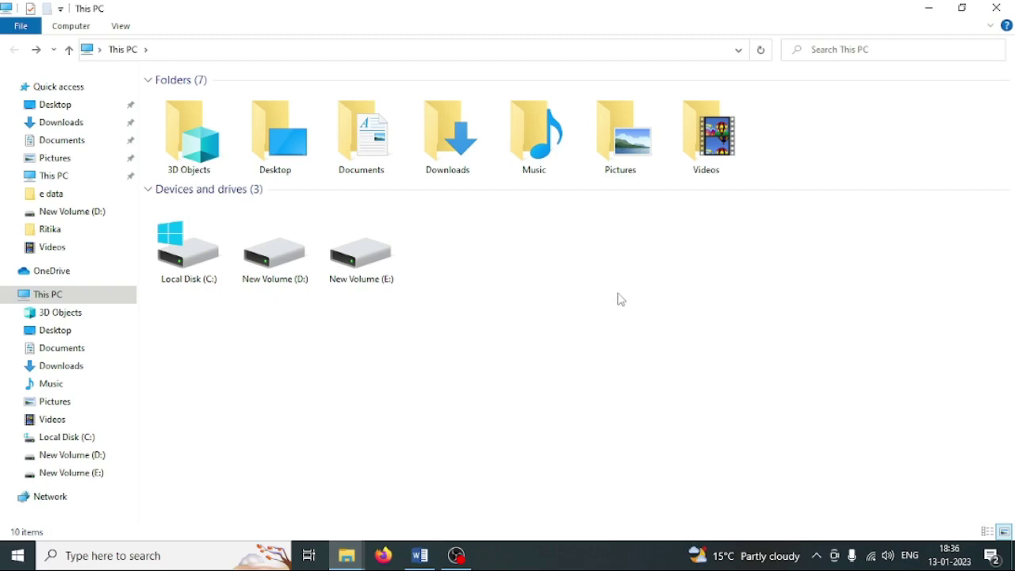
- Refresh the This PC view six times in a row
{"action": "right_click", "coordinate": [528, 275]}
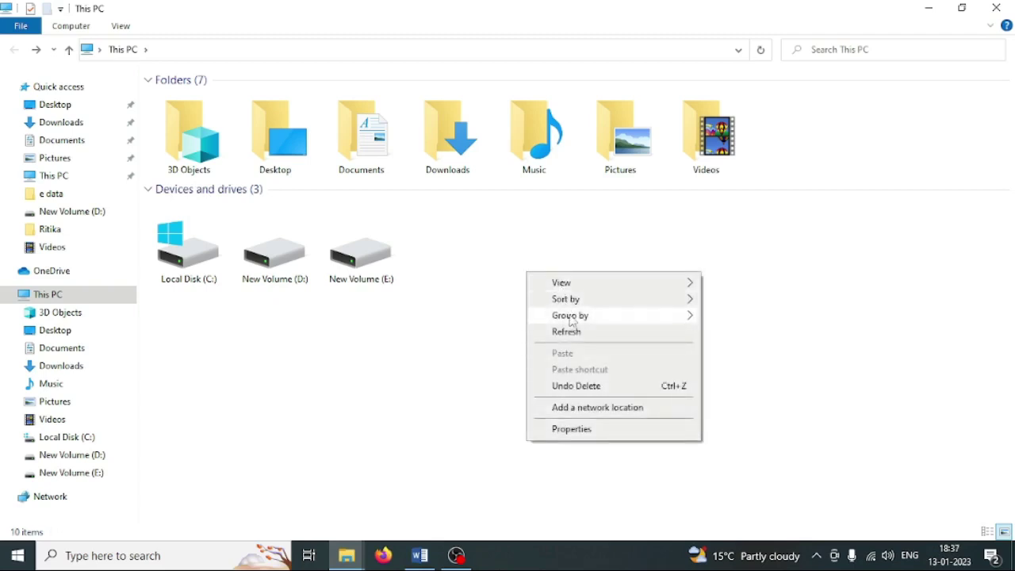
{"action": "left_click", "coordinate": [577, 337]}
{"action": "right_click", "coordinate": [537, 279]}
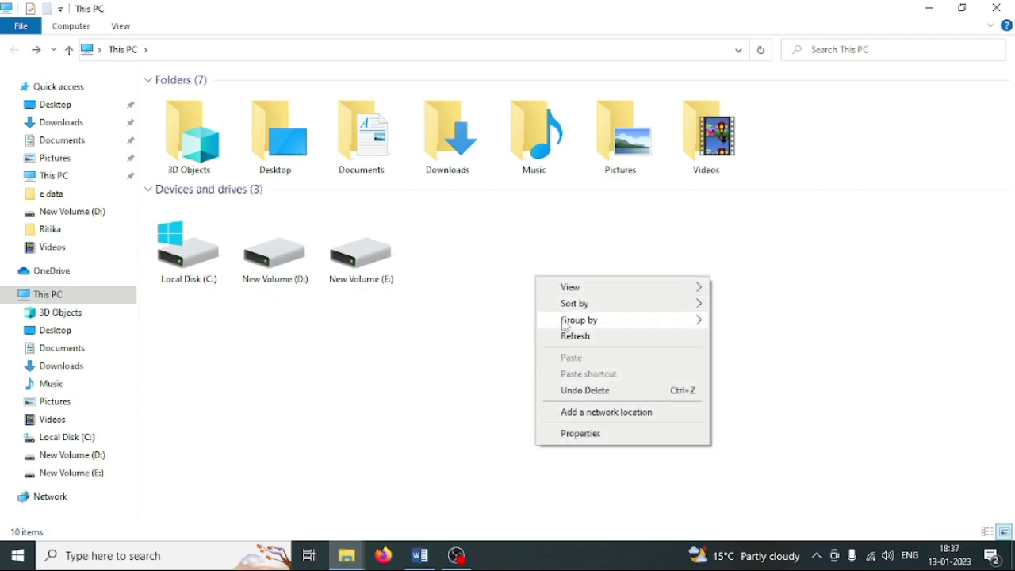
{"action": "left_click", "coordinate": [565, 337]}
{"action": "right_click", "coordinate": [525, 282]}
{"action": "left_click", "coordinate": [550, 331]}
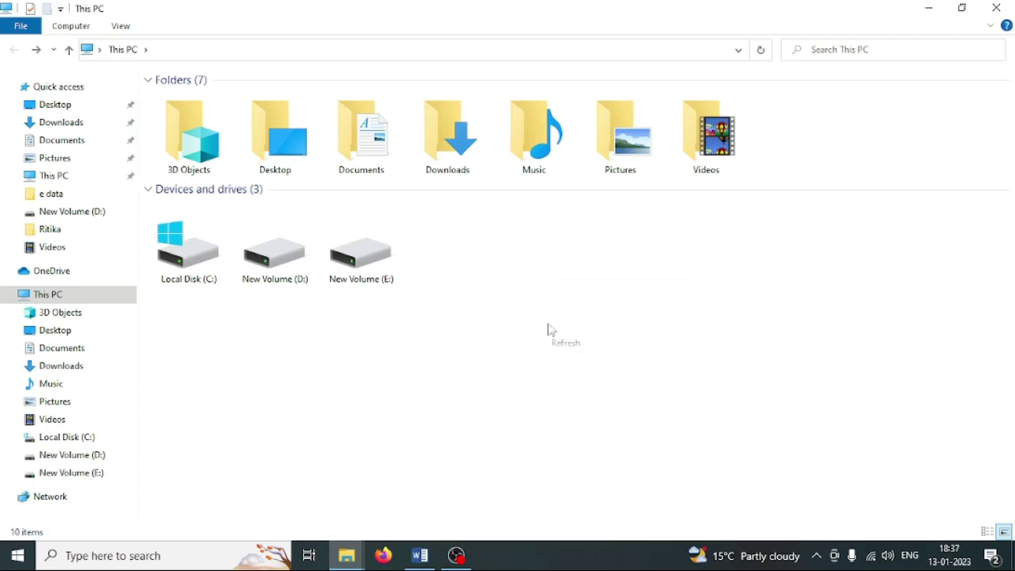
{"action": "right_click", "coordinate": [522, 276]}
{"action": "left_click", "coordinate": [557, 335]}
{"action": "right_click", "coordinate": [514, 252]}
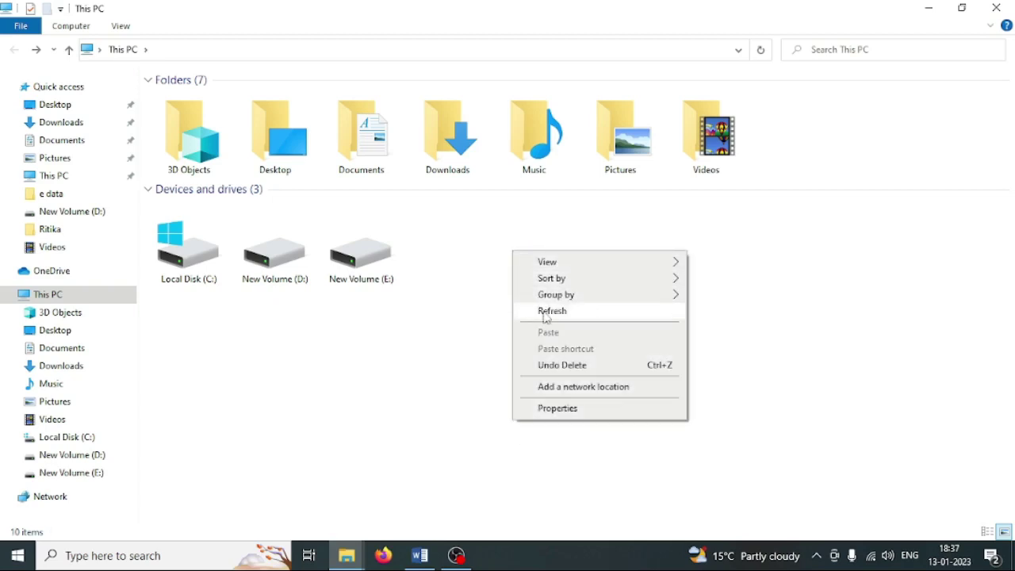
{"action": "left_click", "coordinate": [545, 315]}
{"action": "right_click", "coordinate": [529, 288]}
{"action": "left_click", "coordinate": [574, 354]}
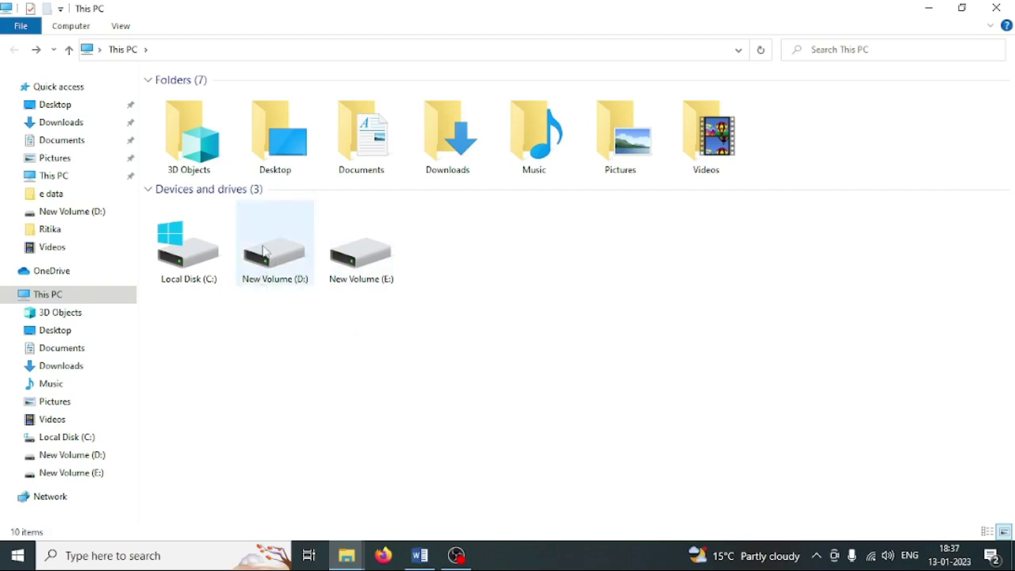
- Open New Volume (D:) and New Volume (E:) one after the other to view their contents, returning to This PC each time
{"action": "left_click", "coordinate": [295, 265]}
{"action": "double_click", "coordinate": [295, 265]}
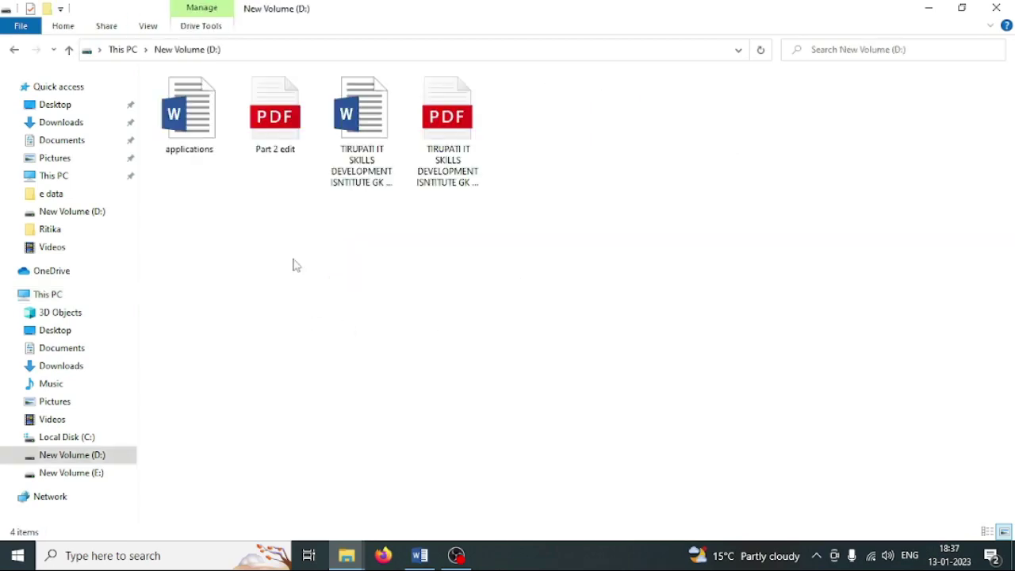
{"action": "left_click", "coordinate": [14, 49]}
{"action": "double_click", "coordinate": [373, 256]}
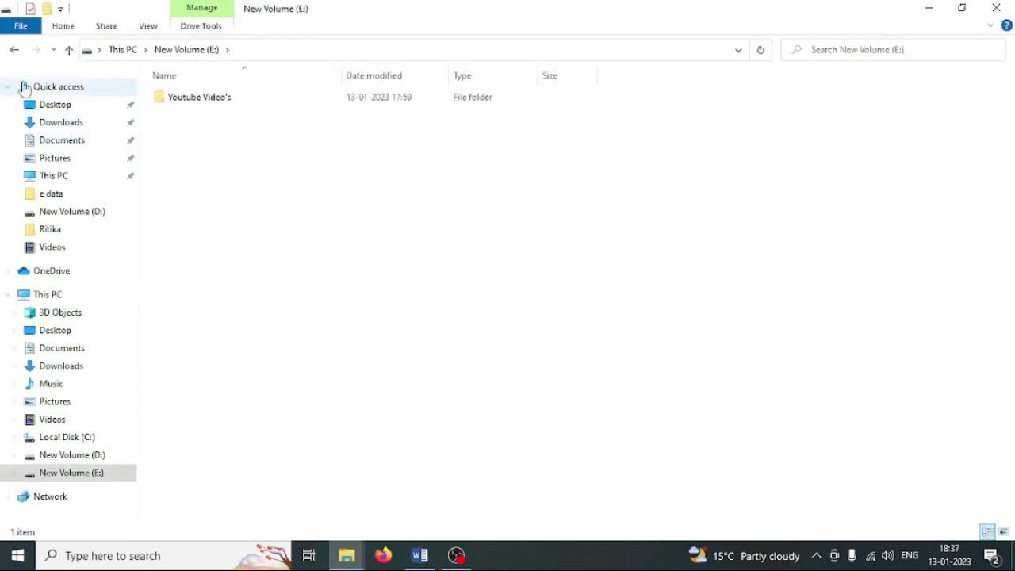
{"action": "left_click", "coordinate": [14, 50]}
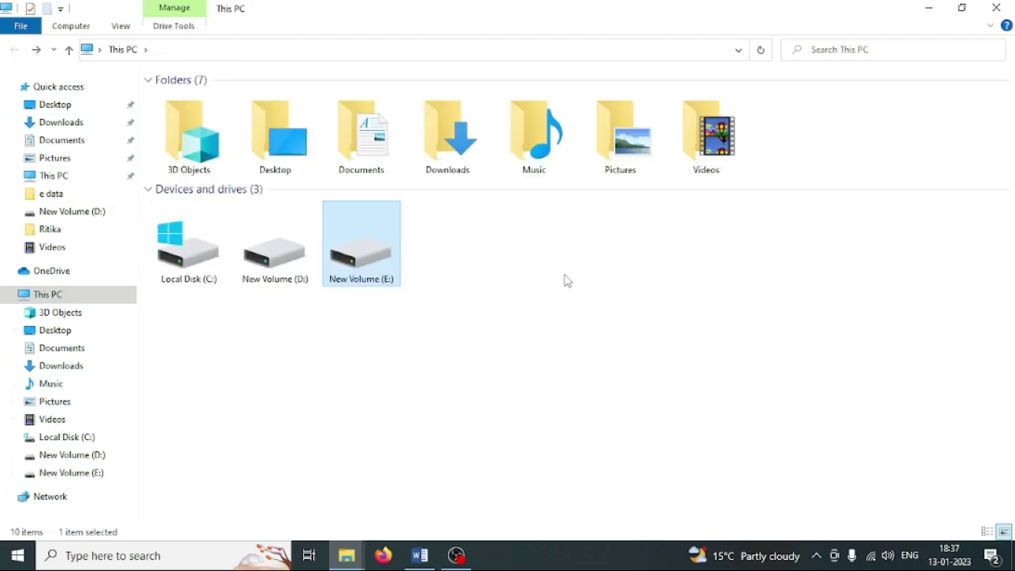
- Select the Downloads, Music, Pictures and Documents folders in turn, and open the Desktop folder to view its contents before returning to This PC
{"action": "left_click", "coordinate": [468, 143]}
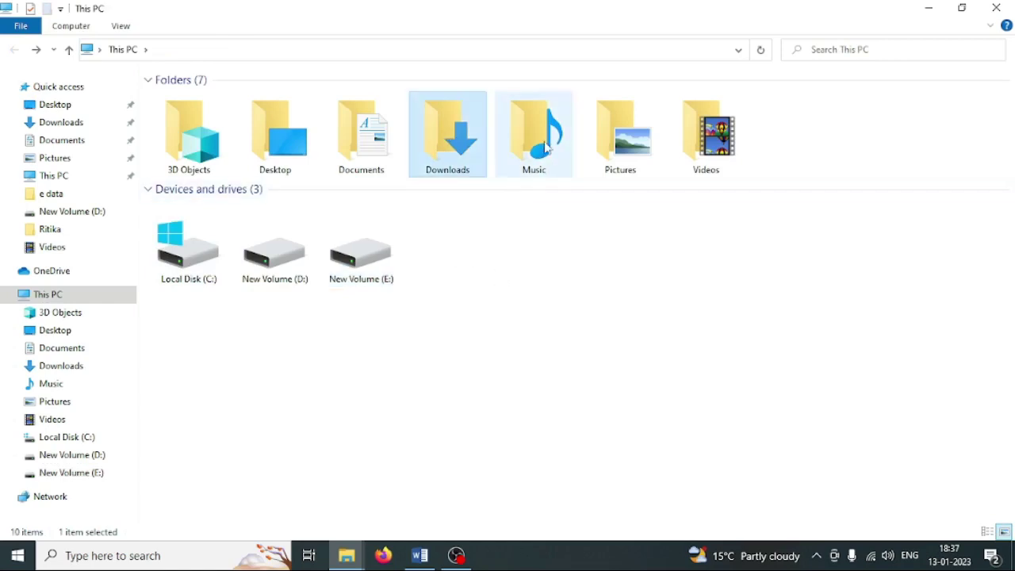
{"action": "left_click", "coordinate": [546, 150]}
{"action": "left_click", "coordinate": [643, 150]}
{"action": "left_click", "coordinate": [367, 166]}
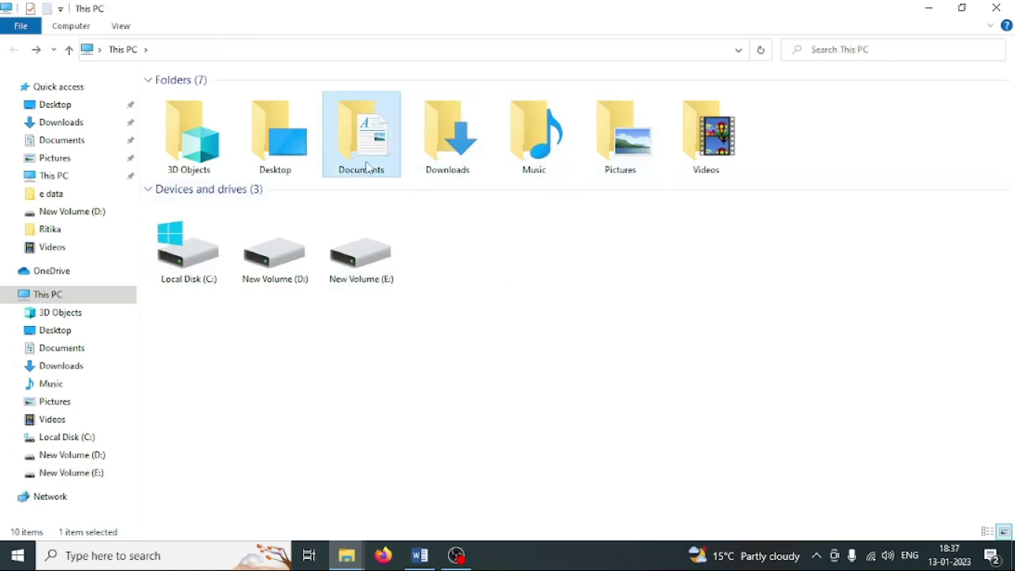
{"action": "left_click", "coordinate": [278, 144]}
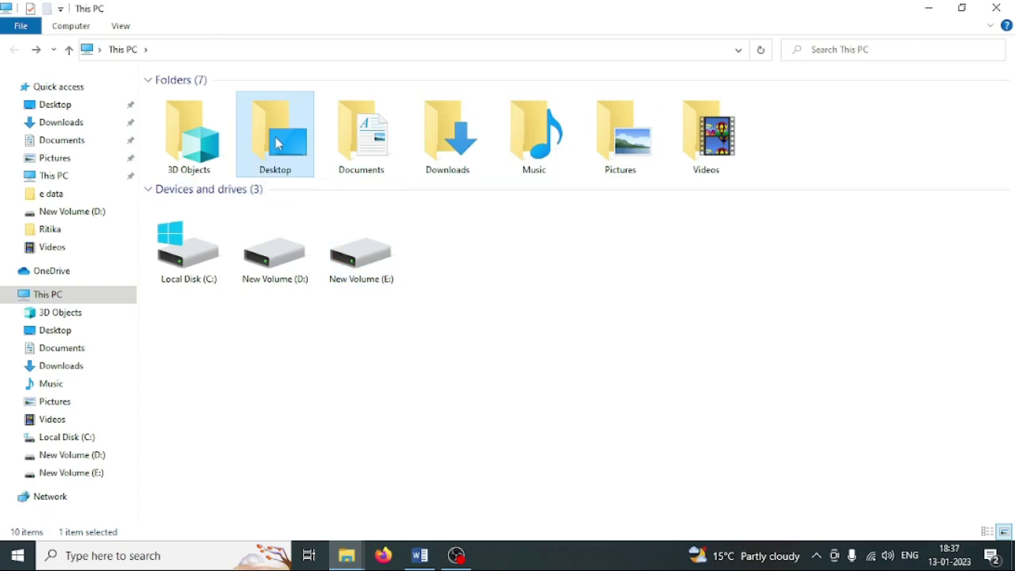
{"action": "double_click", "coordinate": [278, 144]}
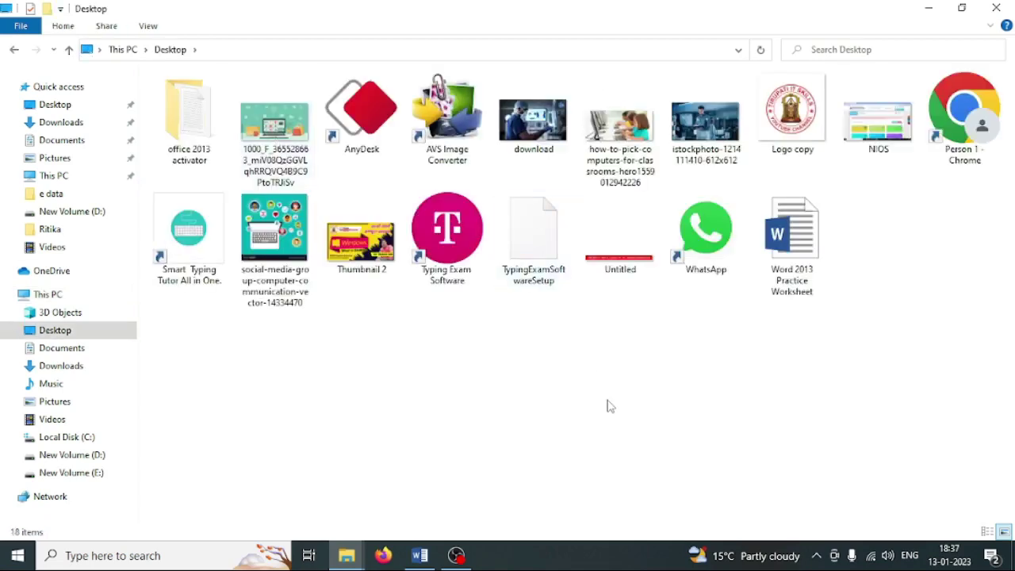
{"action": "left_click", "coordinate": [14, 50]}
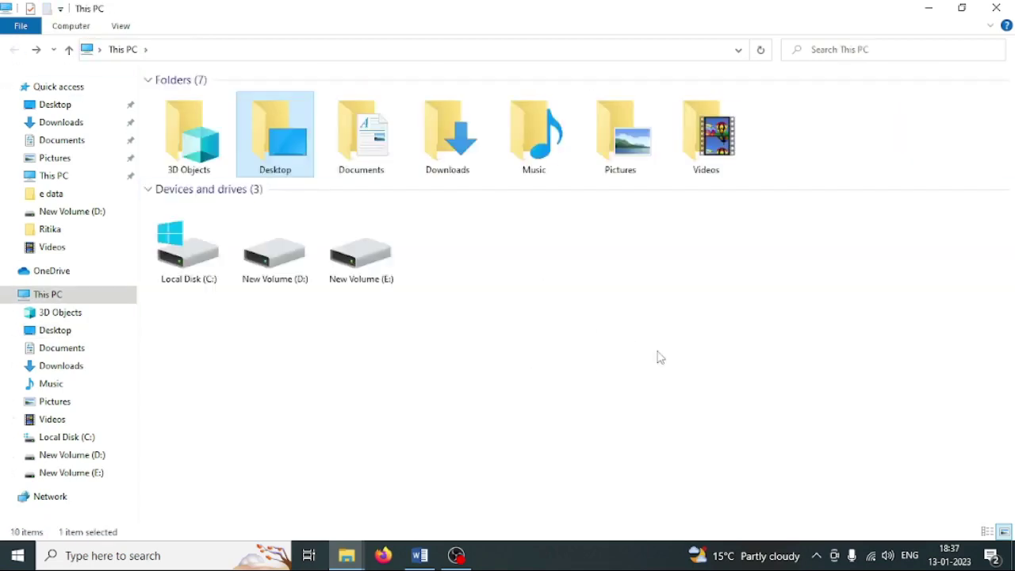
- Refresh the This PC view two more times after returning from the Desktop folder
{"action": "right_click", "coordinate": [661, 295]}
{"action": "left_click", "coordinate": [689, 356]}
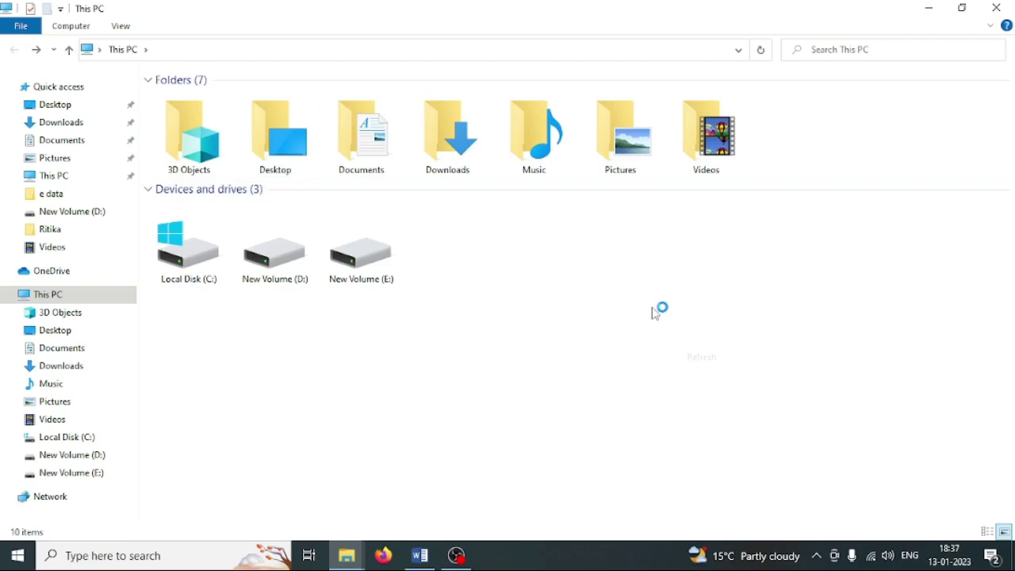
{"action": "right_click", "coordinate": [643, 288]}
{"action": "left_click", "coordinate": [677, 350]}
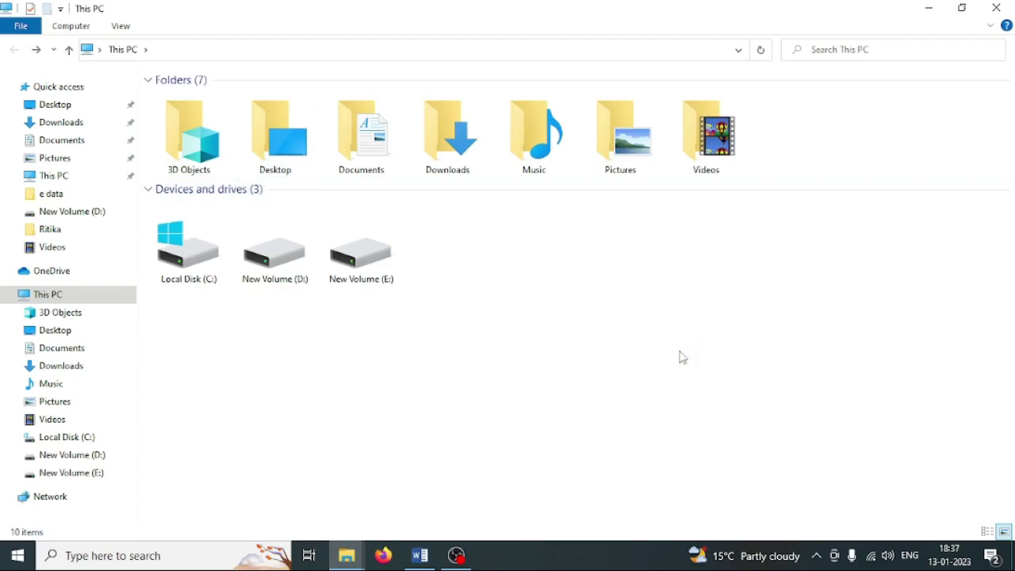